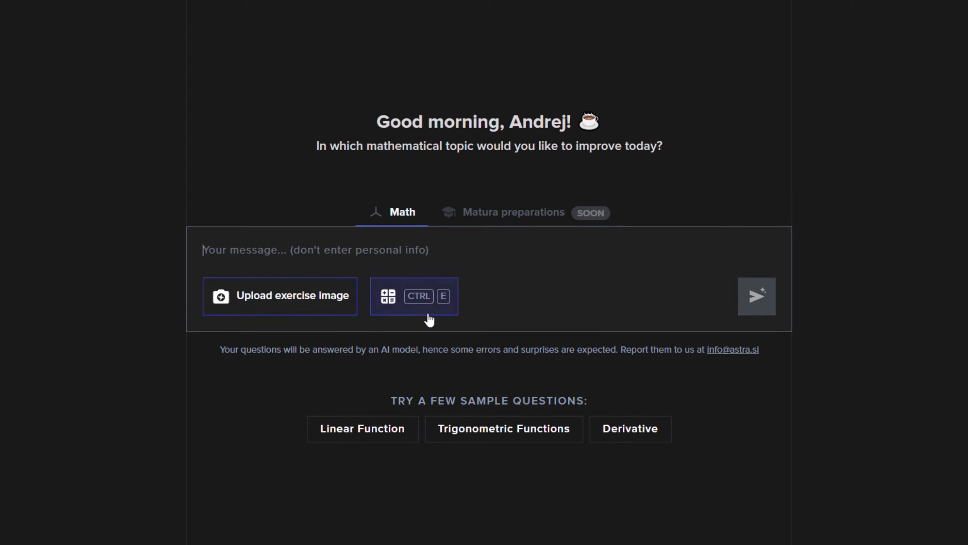
- Ask the tutor how to find the zeros of f(x) = 2x - 3
left_click(428, 309)
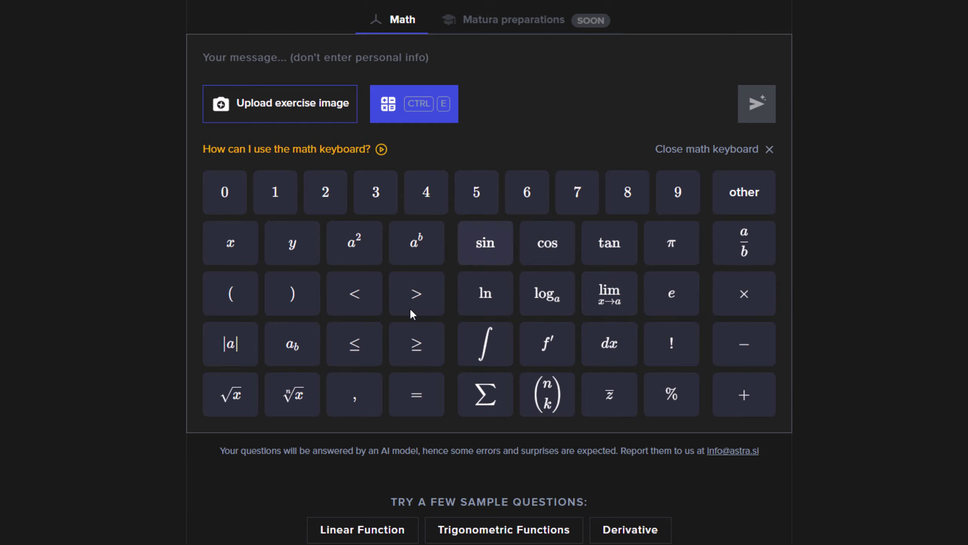
left_click(432, 121)
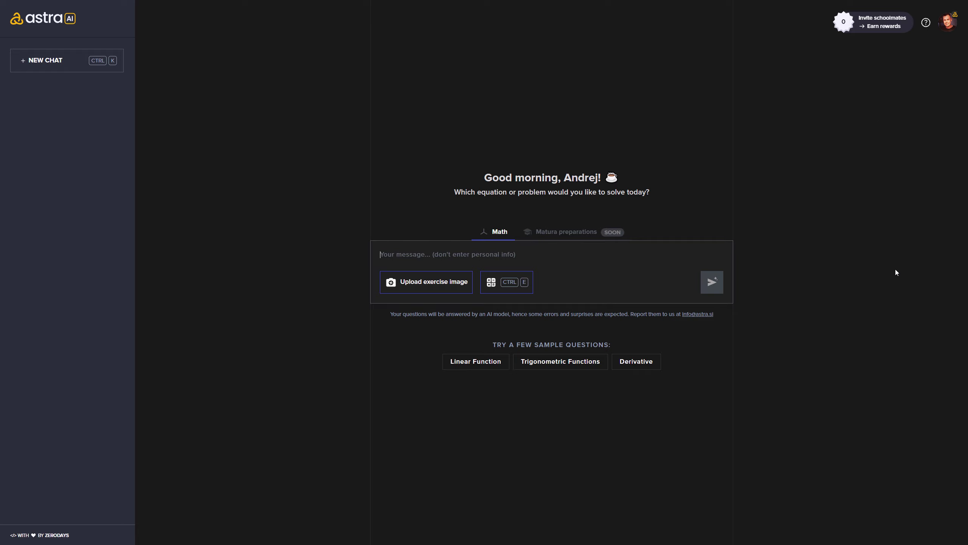
type("I need help ")
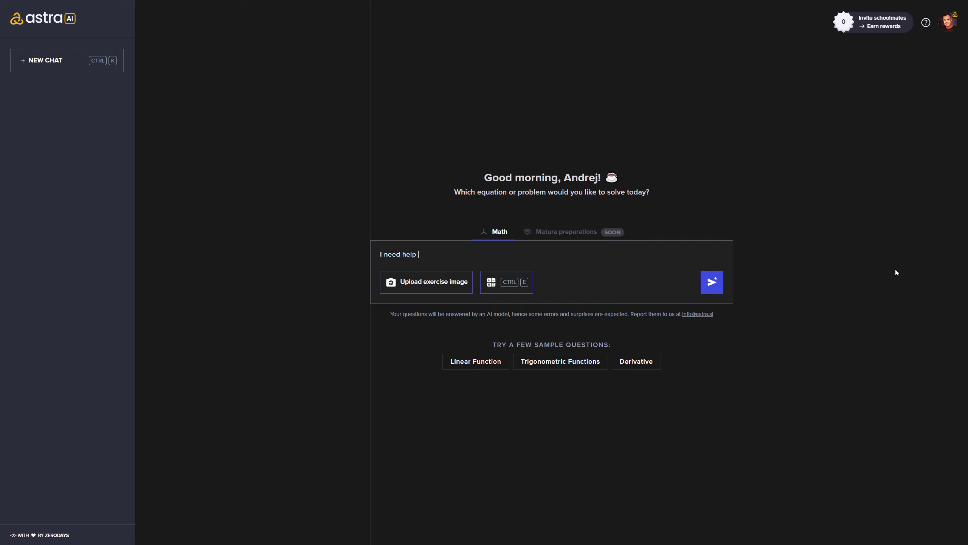
type("finding zero")
type("s of the func")
type("tion f(")
type("x) = ")
type("2x - ")
type("3")
key("Return")
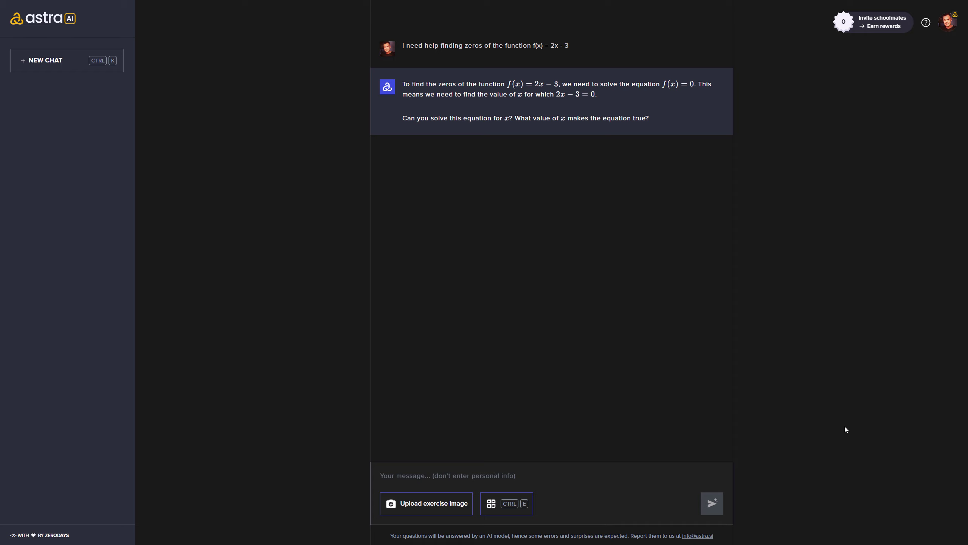
type("t")
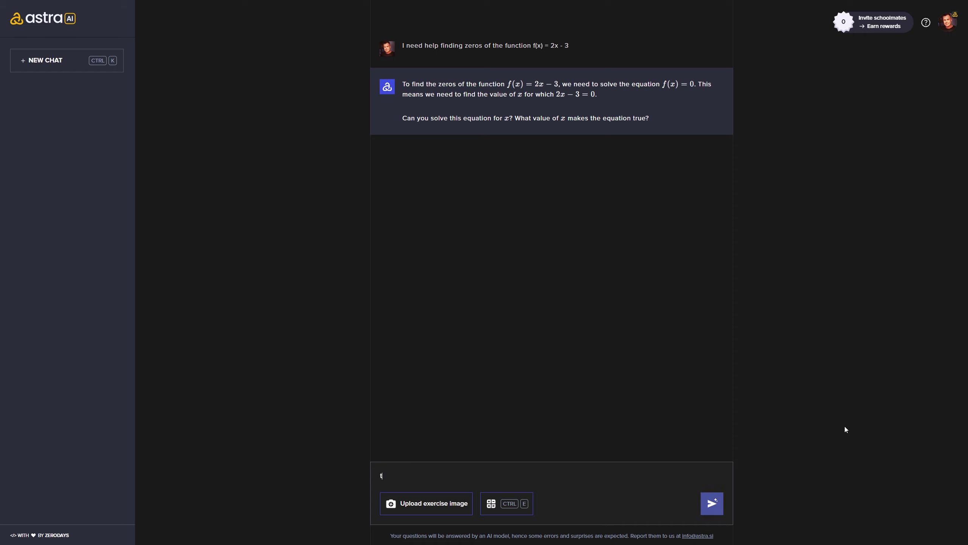
type("he first step i")
type("s to ")
type("add 3 on")
type(" boths")
- Answer that adding 3 to both sides gives 2x = 3
key("BackSpace")
type("sides of the ")
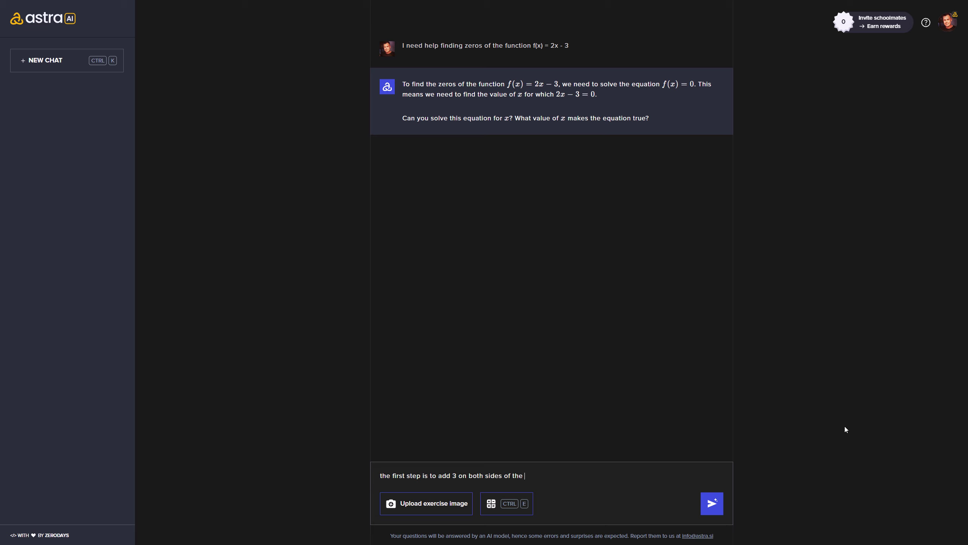
type("equation")
type(", and we g")
type("et ")
type("2x ")
type("= 3")
key("Return")
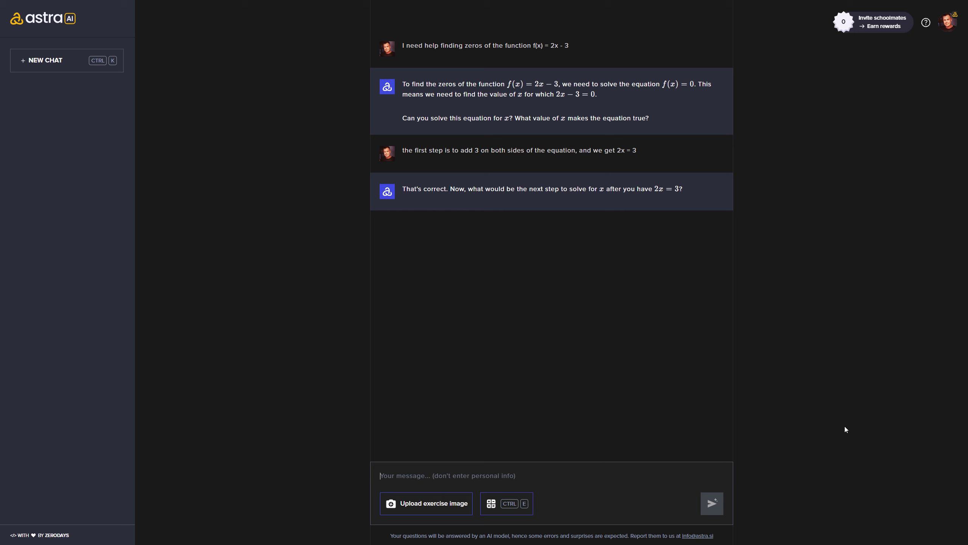
type("I don't know")
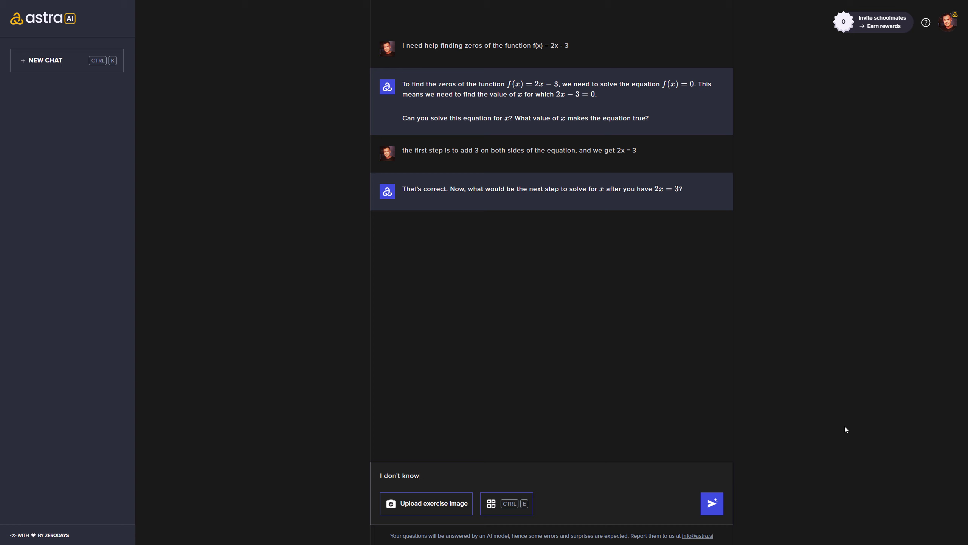
type(", please help")
- Send "I don't know", then reply "I should divide both sides by 2"
key("Return")
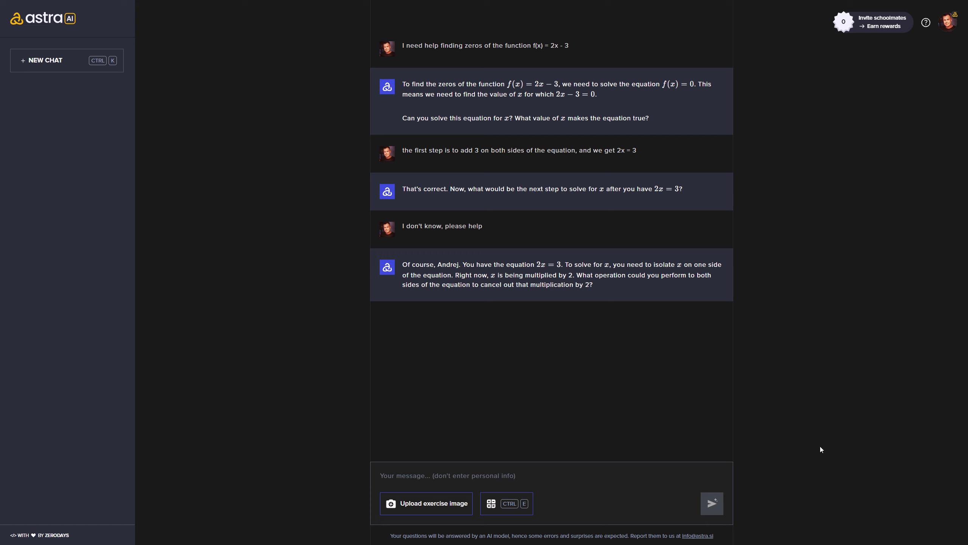
type("I")
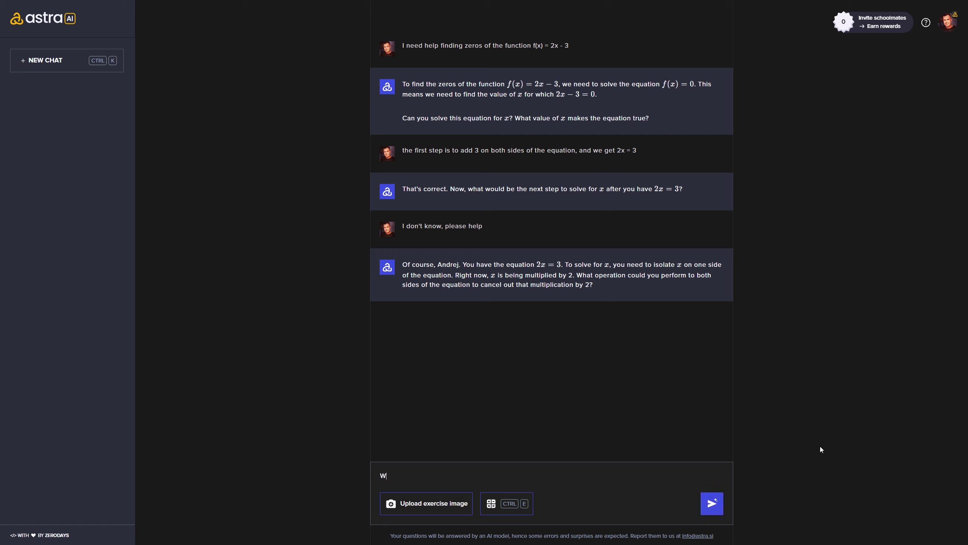
key("BackSpace")
type("I shoul")
type("divid")
type("boths")
type(" sides by ")
type("2")
key("Return")
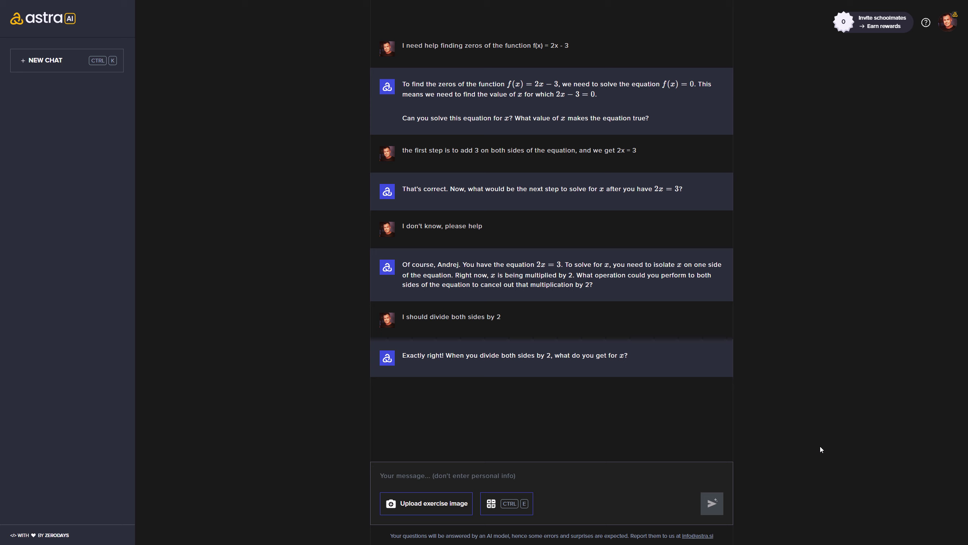
- Send the answer x = 3/2 written as a fraction with the math keyboard
left_click(514, 502)
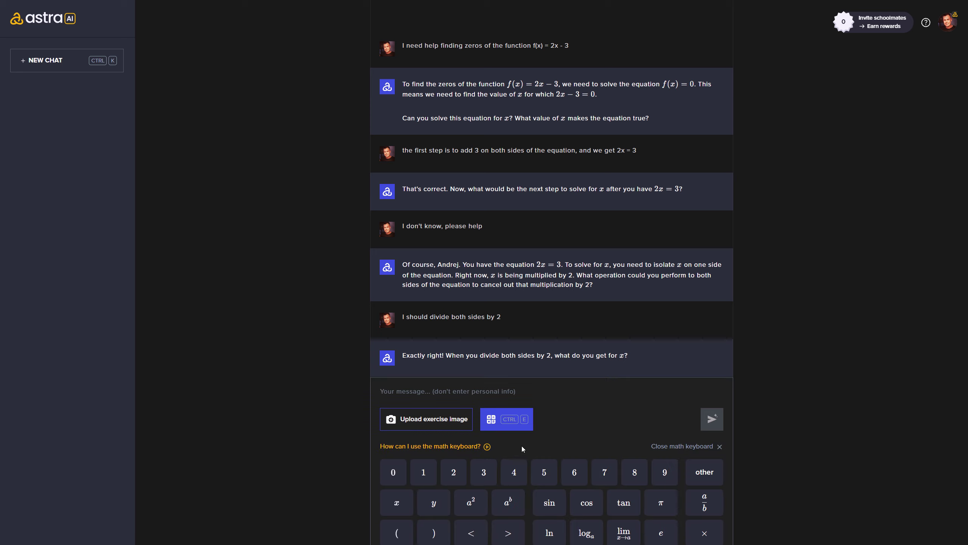
scroll(522, 454, "down", 2)
left_click(512, 501)
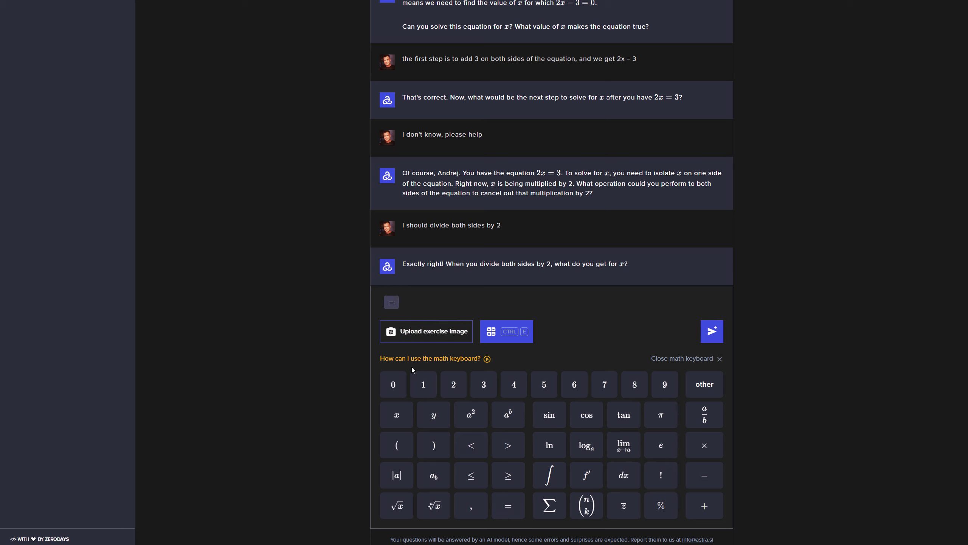
type("x=")
type("3/")
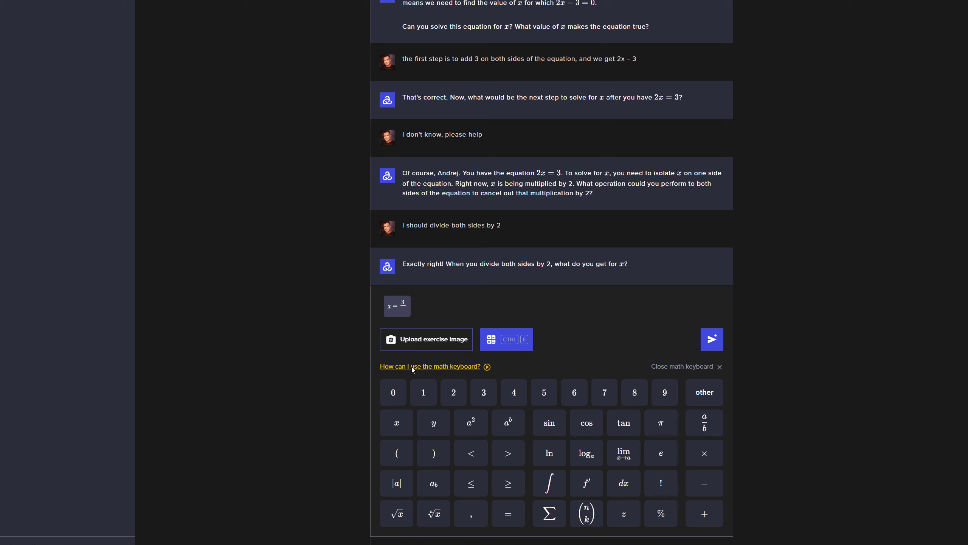
type("2")
left_click(719, 336)
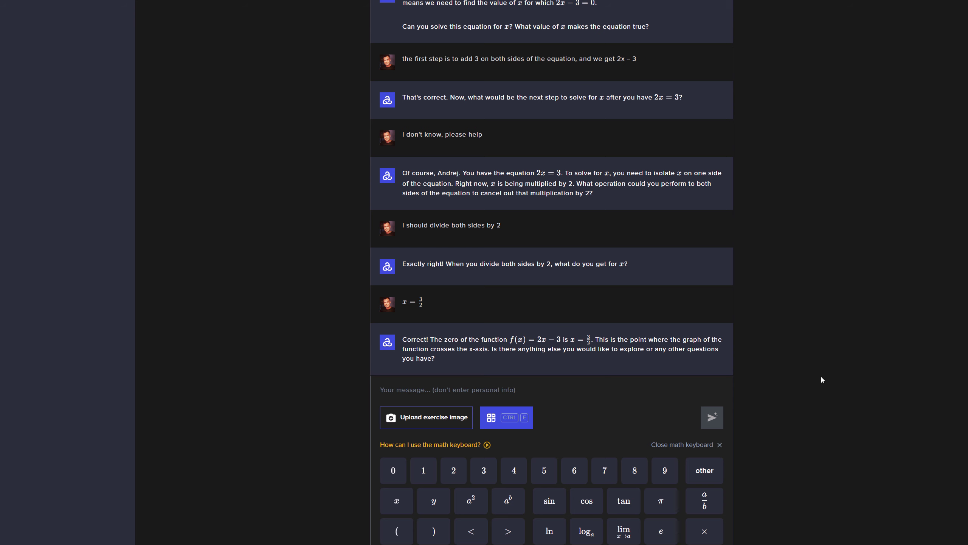
scroll(822, 380, "down", 1)
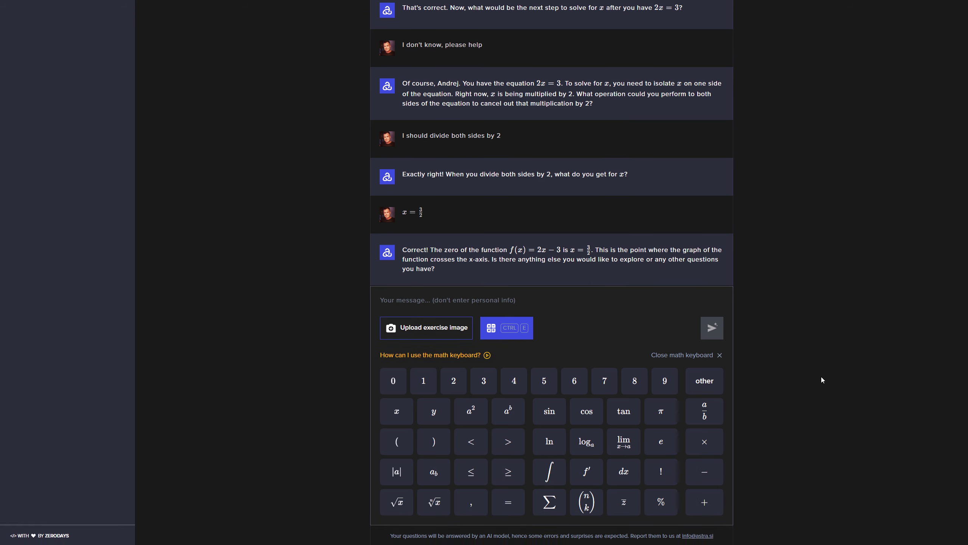
- Close the math keyboard and request "please draw a graph of this function"
left_click(531, 331)
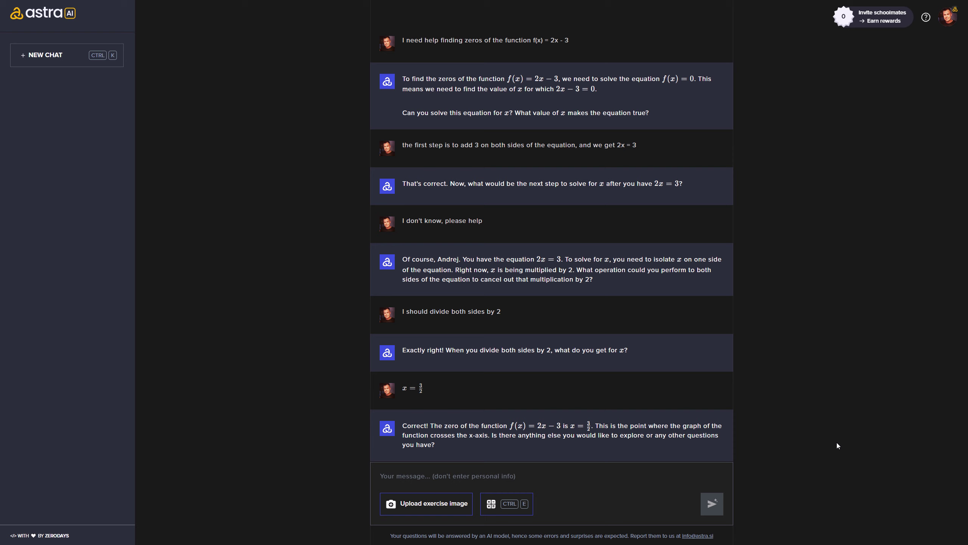
type("please ")
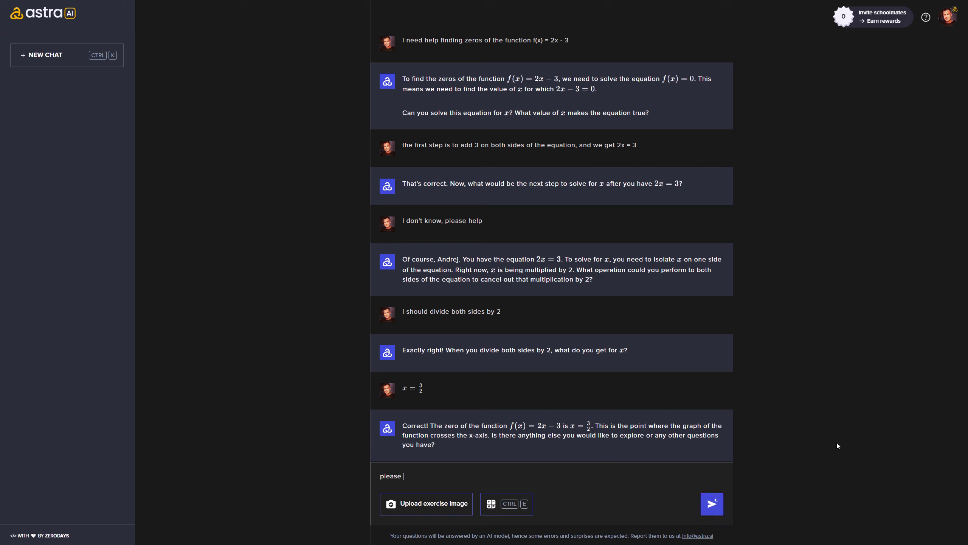
type("draw ")
type("a")
type(" graph of")
type(" this function")
key("Return")
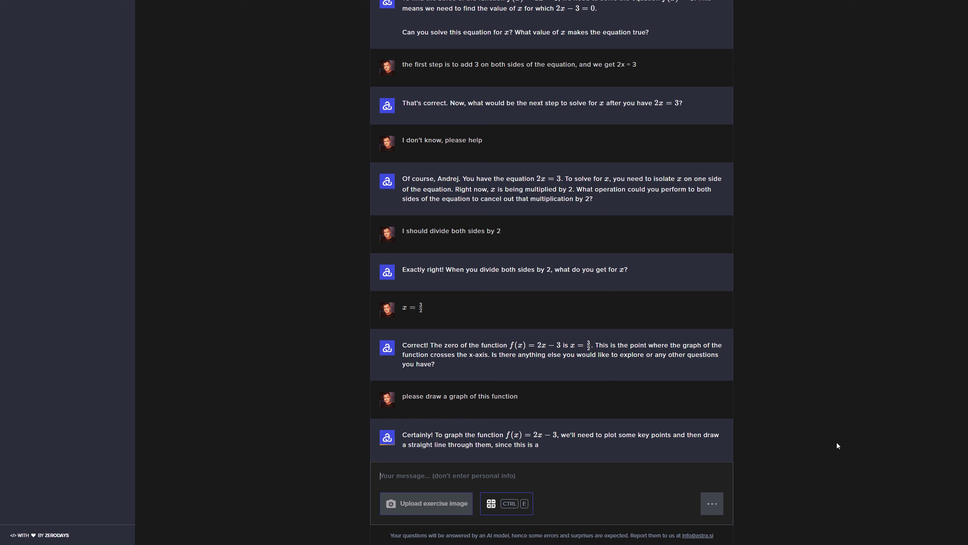
scroll(653, 334, "up", 2)
scroll(653, 335, "up", 3)
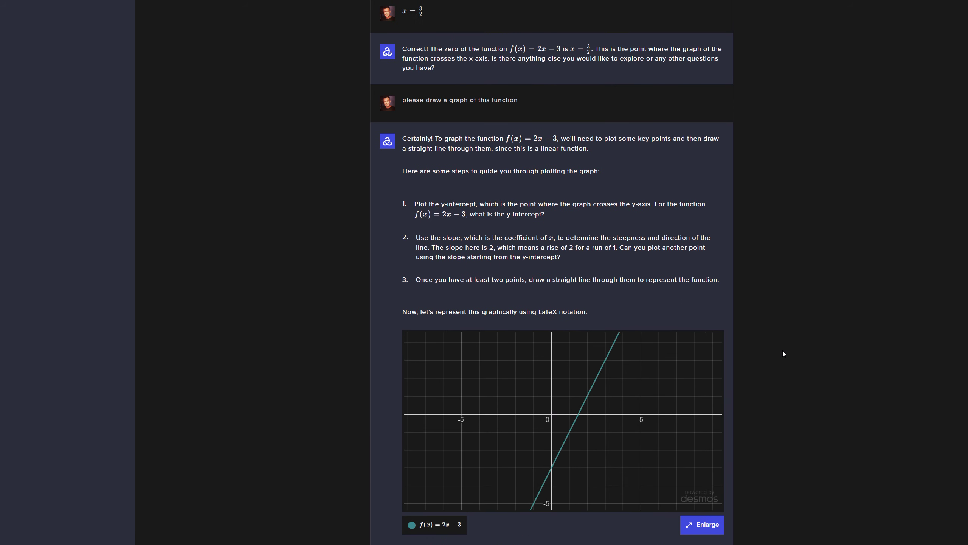
scroll(792, 354, "down", 1)
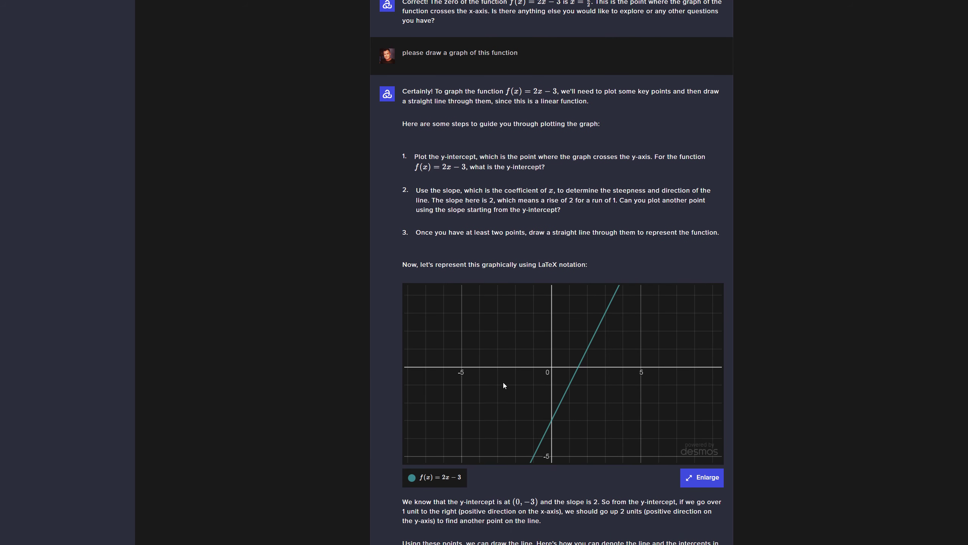
scroll(565, 400, "up", 1)
scroll(569, 398, "up", 1)
scroll(577, 394, "up", 1)
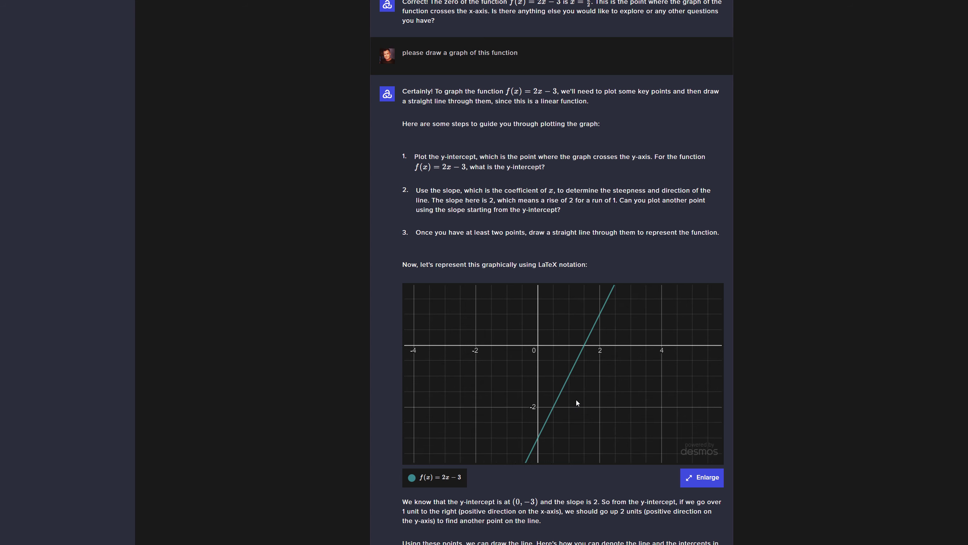
scroll(576, 400, "up", 1)
- Pan the Desmos graph and label the y-intercept (0, −3)
left_click_drag(593, 381, 595, 372)
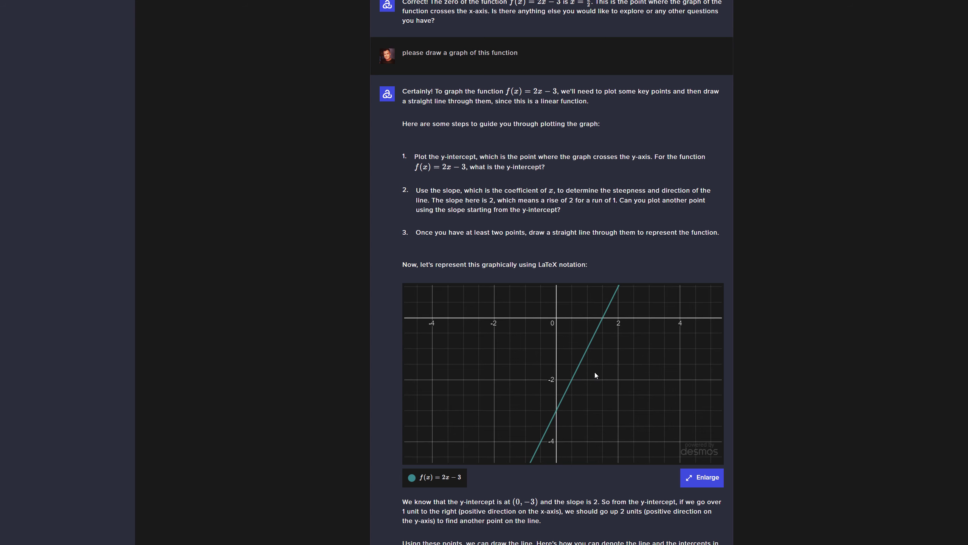
left_click(603, 321)
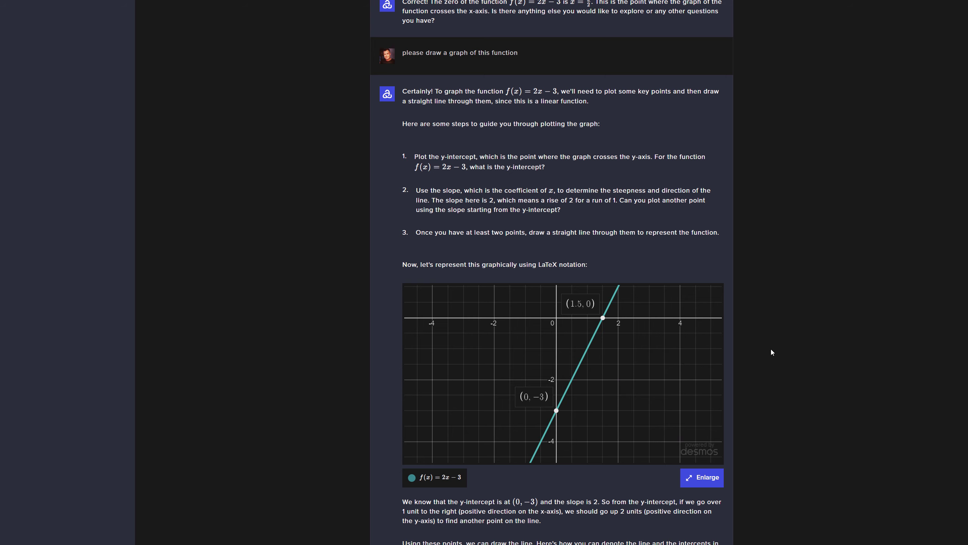
scroll(771, 352, "up", 5)
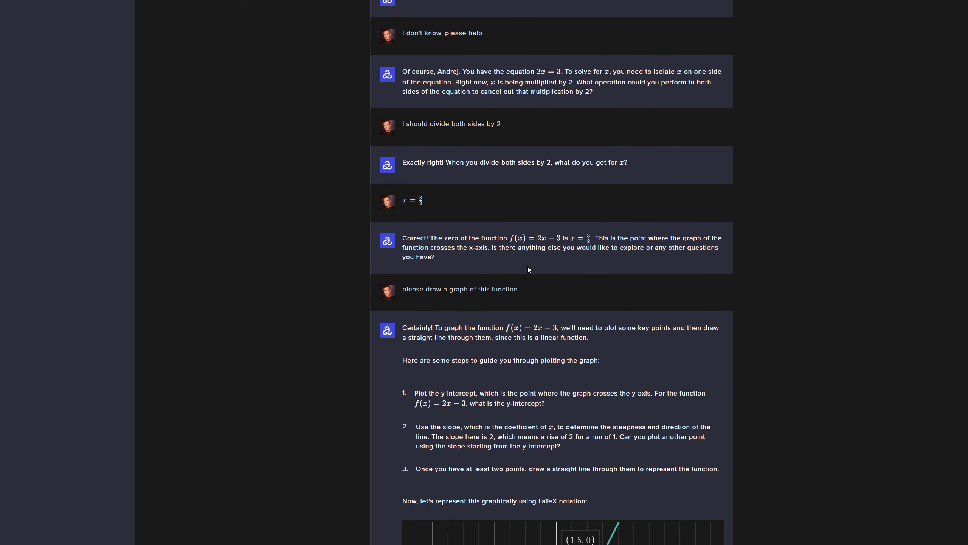